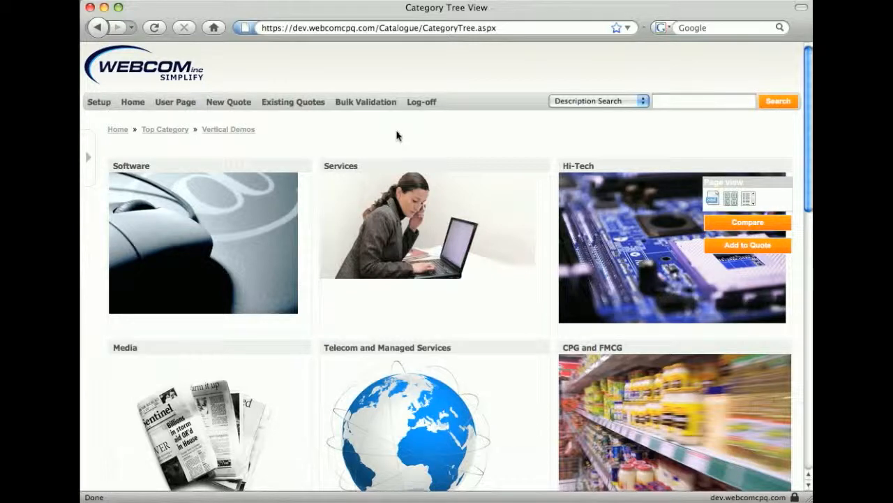
Customize the Project Management service from the Services category with 15 consulting hours, 25 project manager hours and 10 Q/A hours
left_click(392, 238)
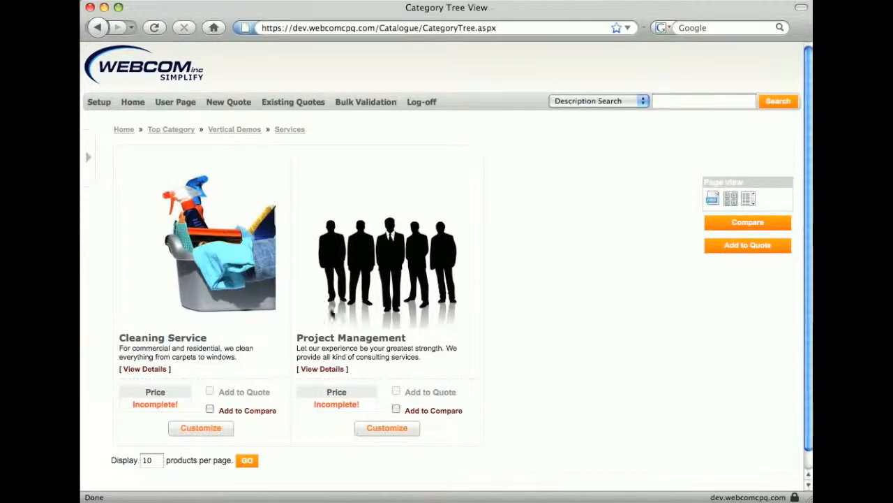
left_click(387, 428)
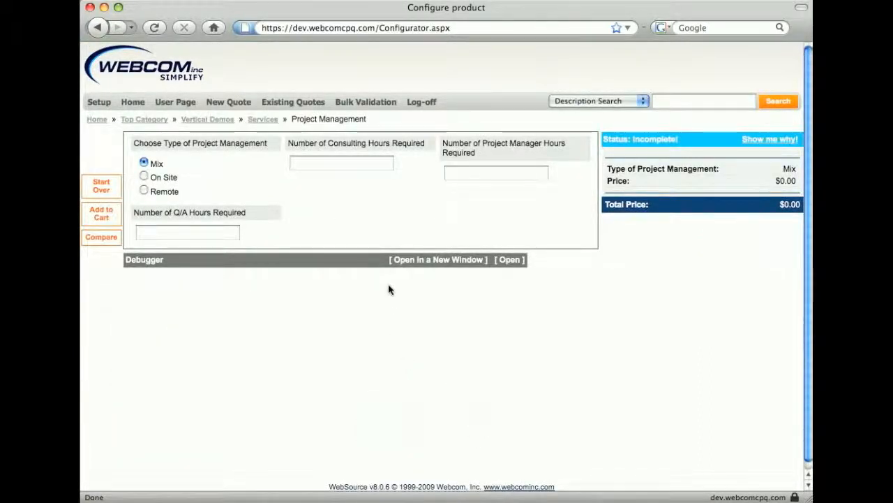
left_click(326, 163)
type("15")
key("Tab")
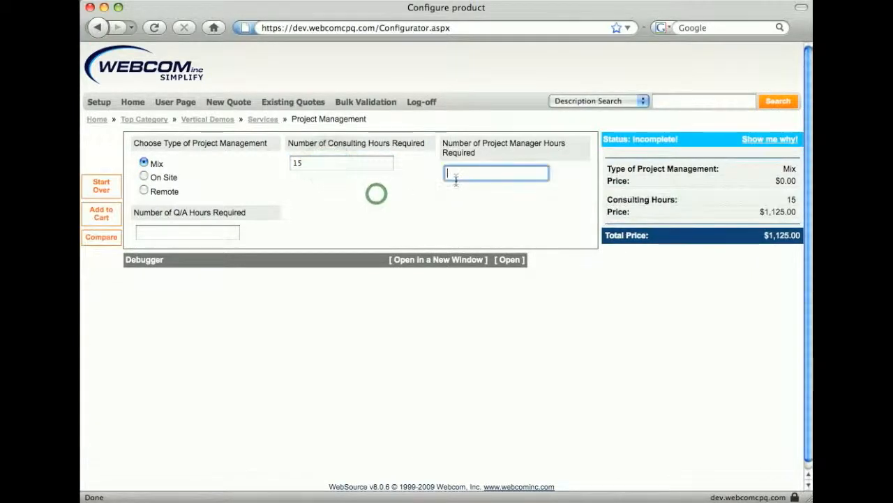
type("25")
key("Tab")
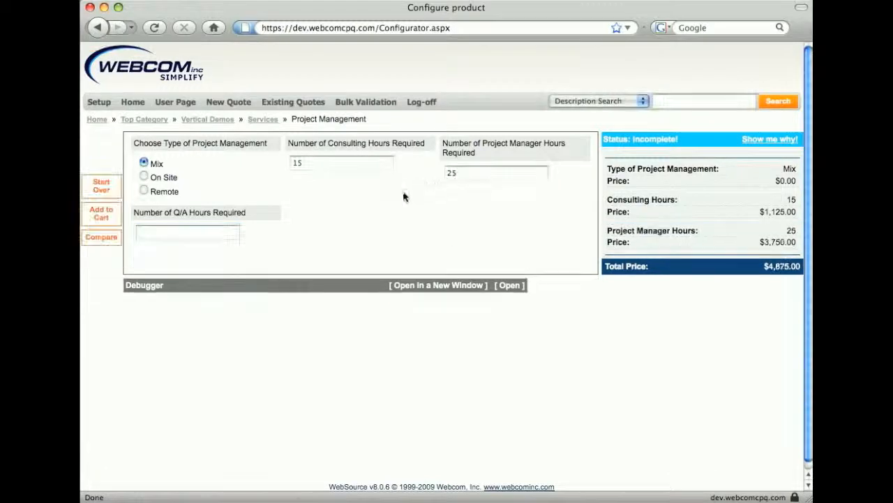
type("10")
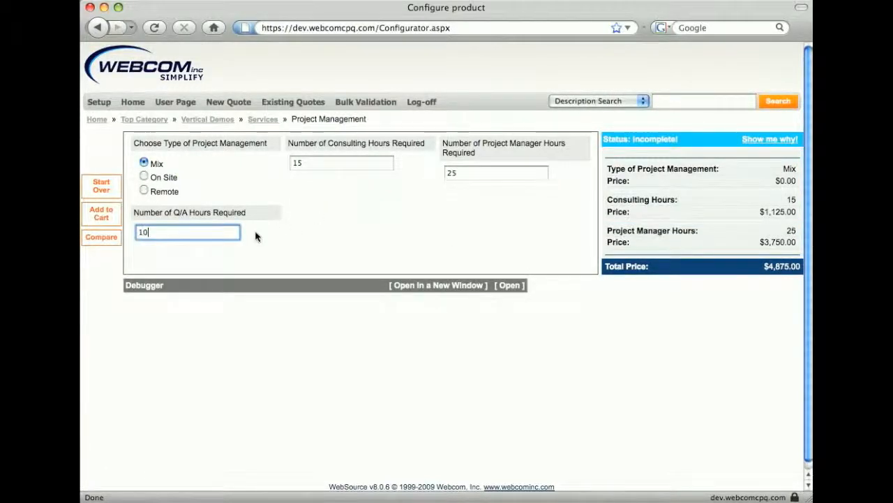
left_click(299, 240)
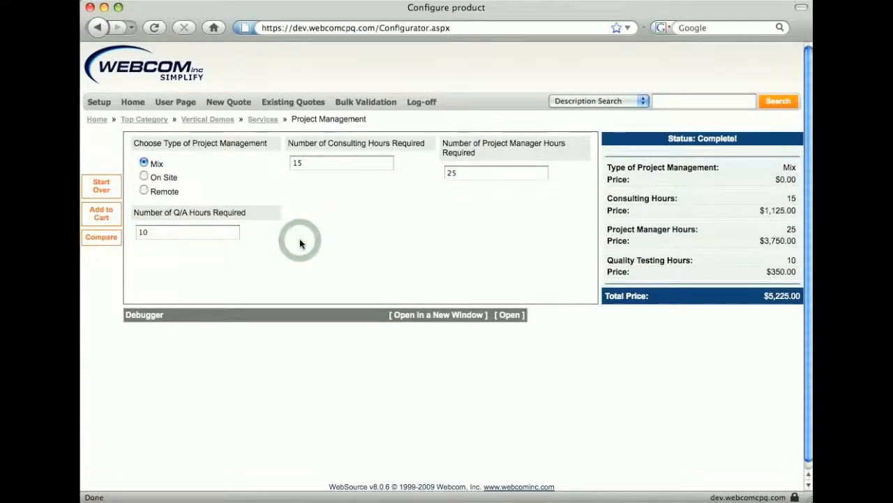
Compare the project pricing for the On Site, Remote and Mix types of project management
left_click(144, 176)
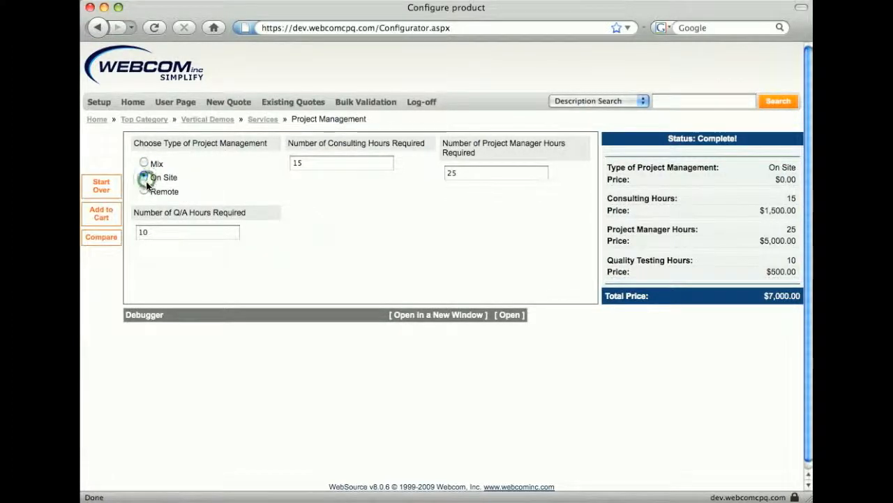
left_click(144, 191)
left_click(145, 163)
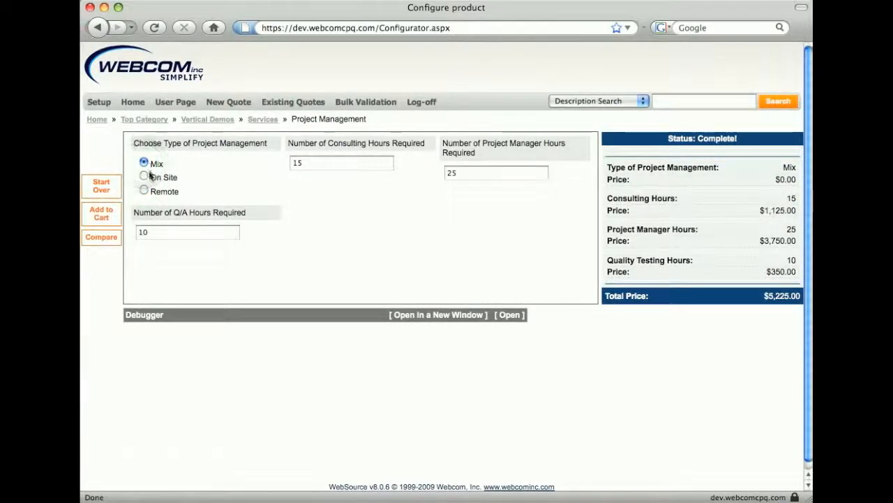
Choose On Site as the type of project management and add the configured service to the cart
left_click(144, 177)
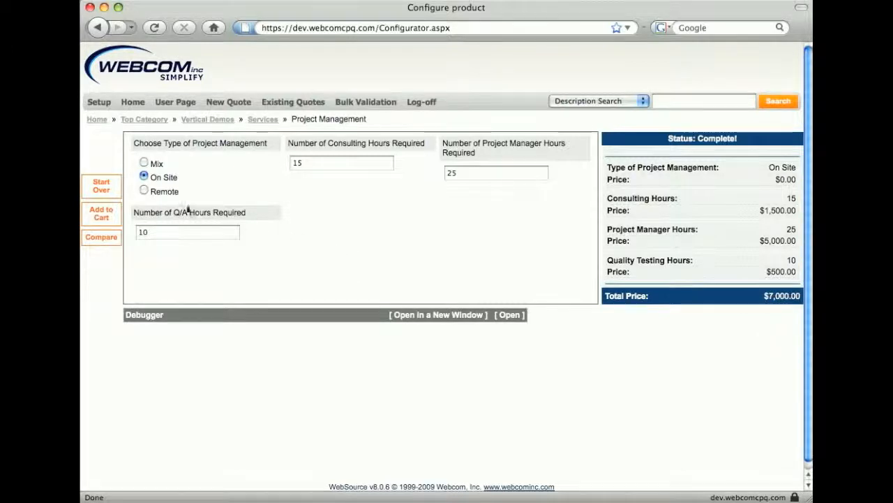
left_click(98, 214)
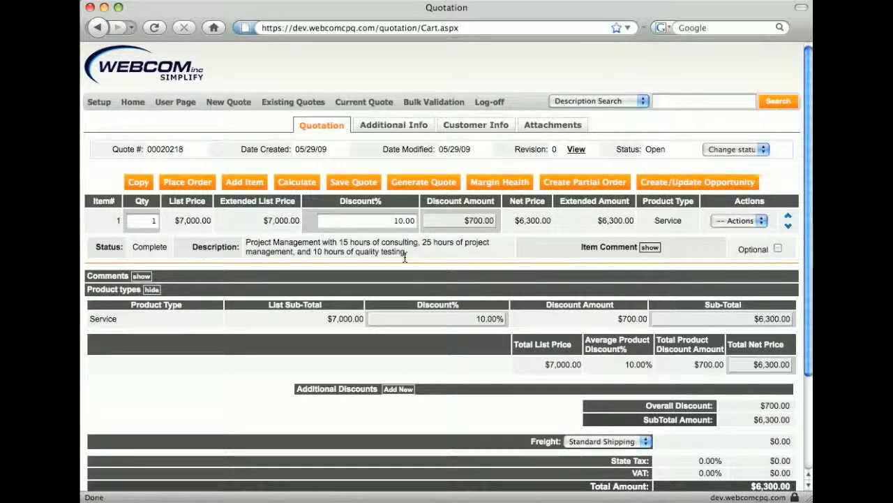
Start adding the Cleaning Service as another quote item and set its number of windows to 250
left_click(248, 182)
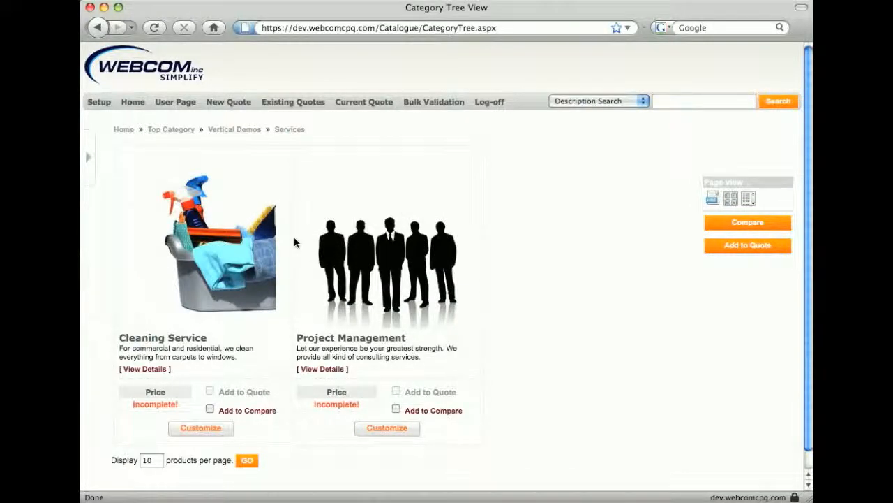
left_click(207, 428)
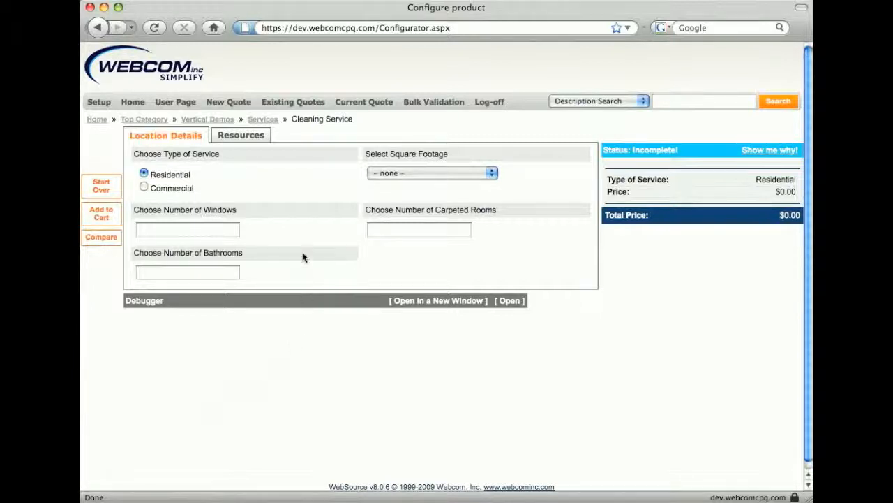
left_click(176, 231)
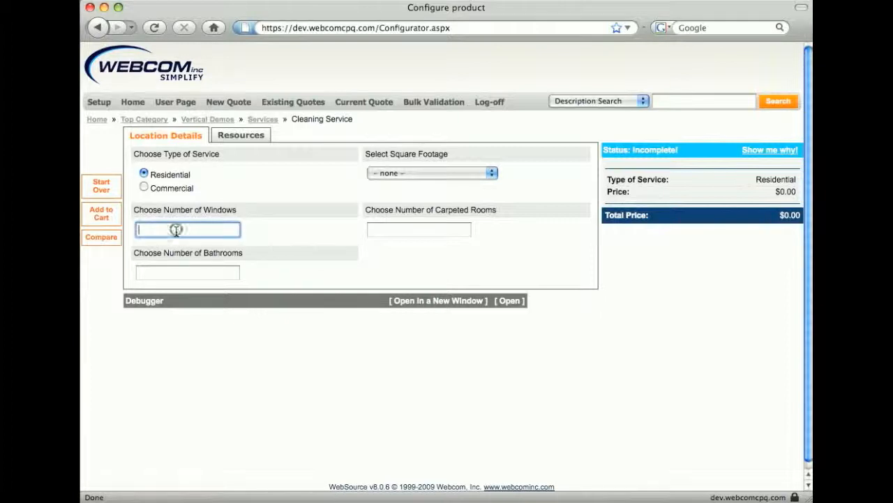
type("25")
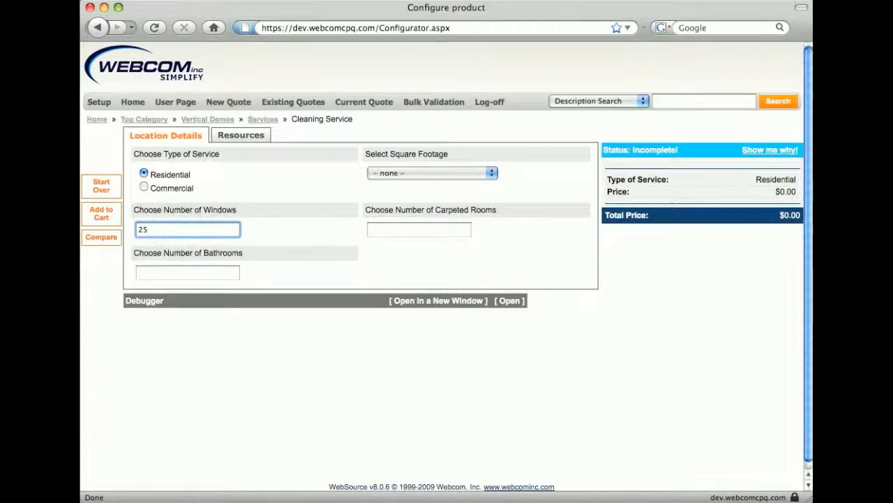
type("0")
left_click(599, 246)
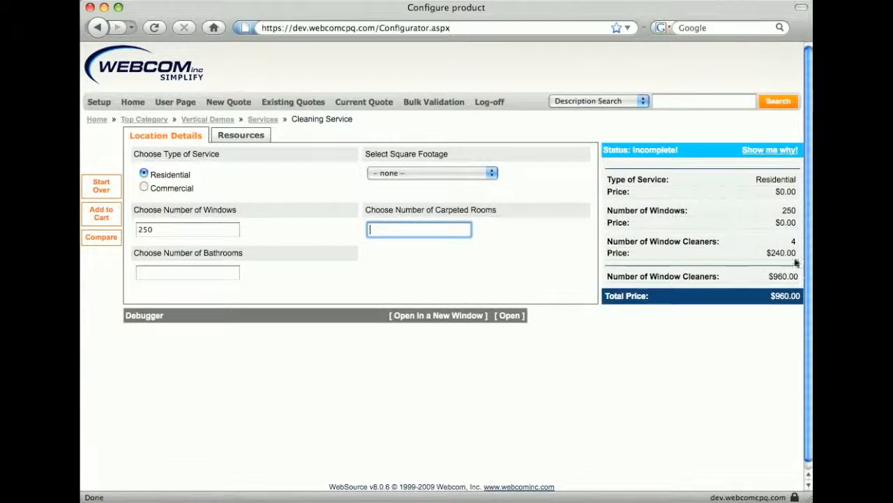
left_click(399, 173)
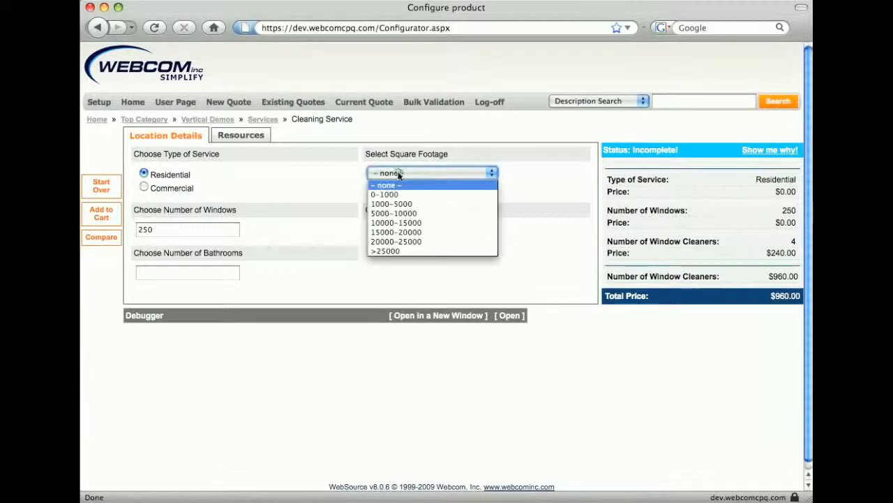
left_click(396, 222)
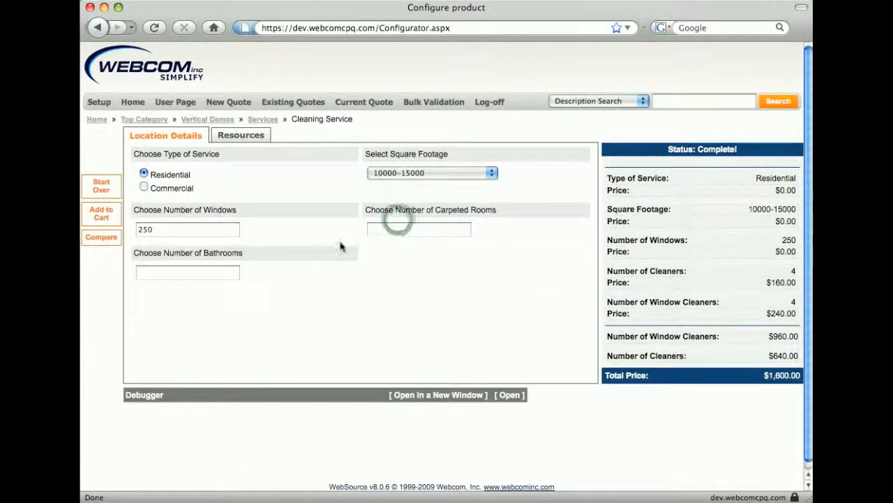
left_click(372, 233)
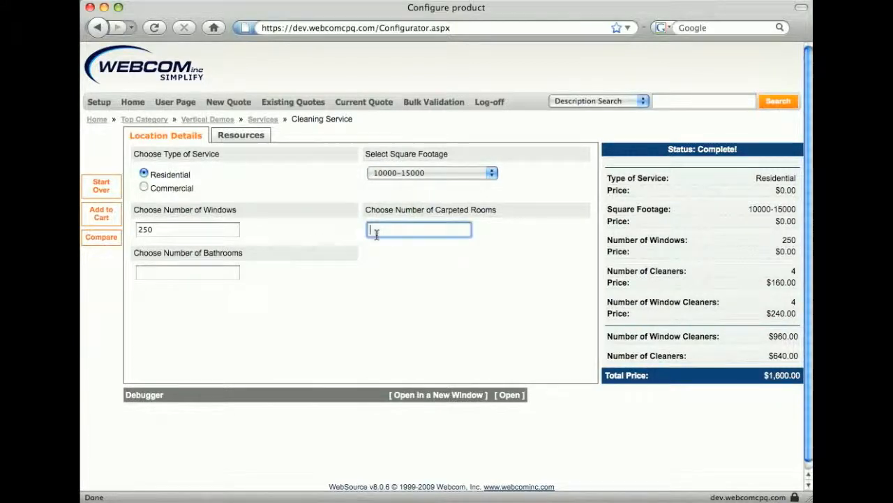
type("25")
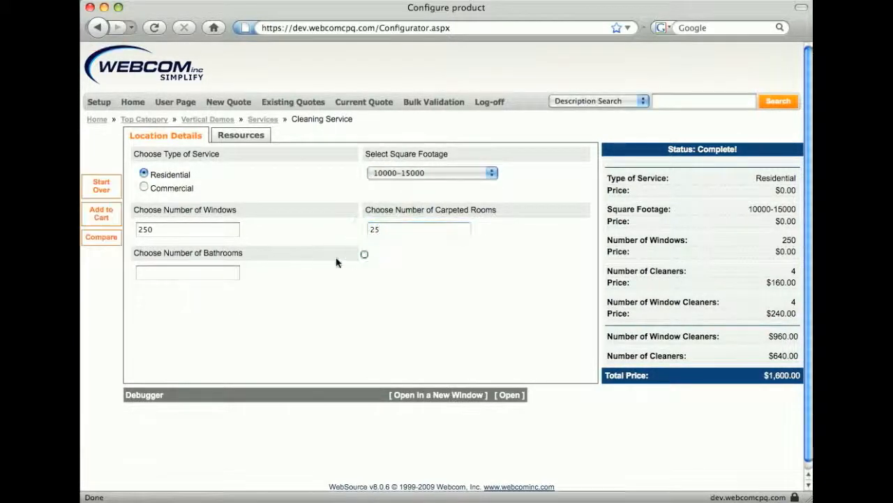
key("Tab")
type("10")
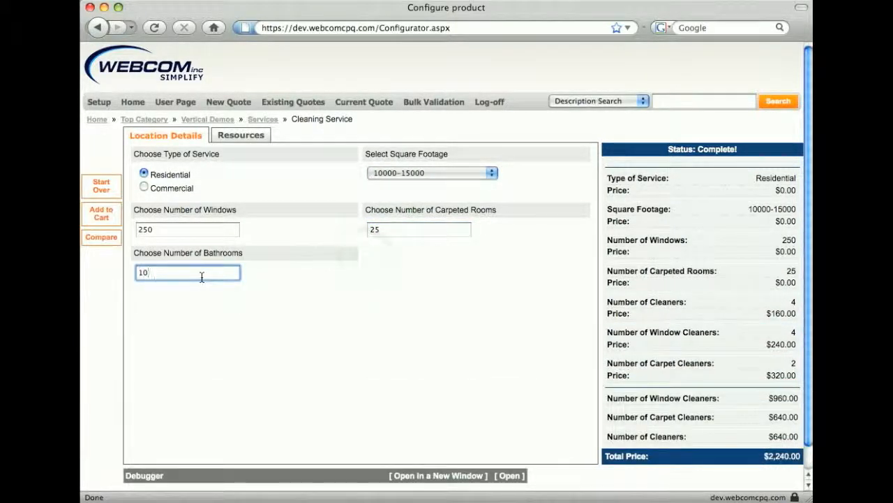
left_click(276, 298)
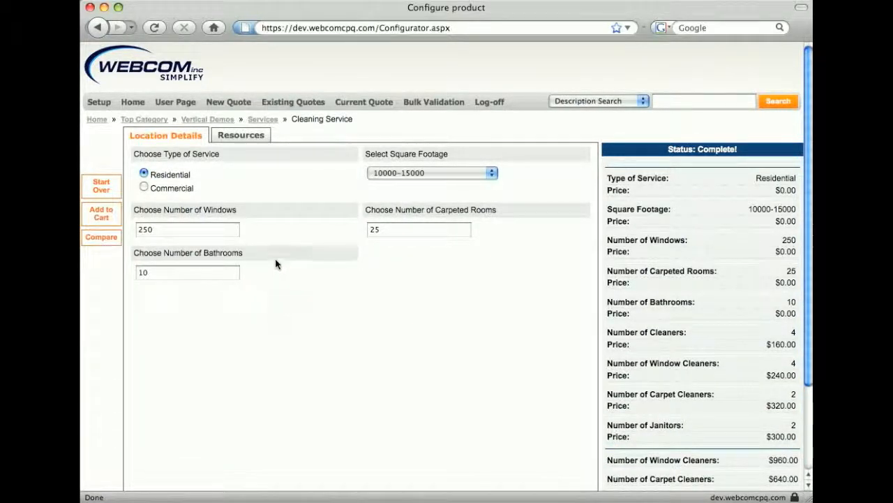
Change the cleaning type of service to Commercial and check the total price
left_click(144, 187)
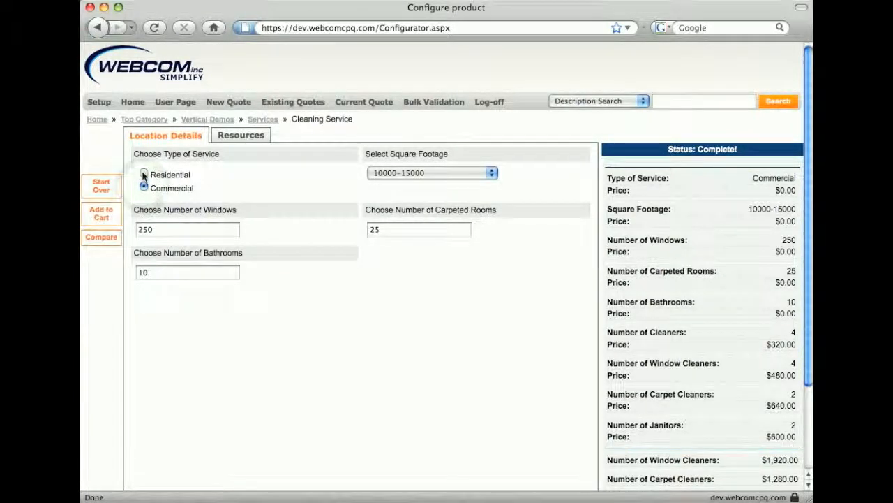
scroll(538, 363, "down", 3)
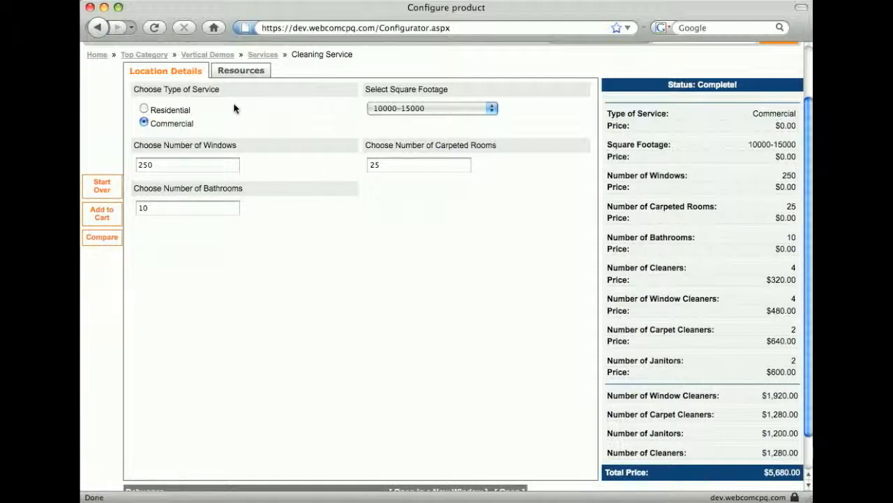
Review the calculated cleaning resources and add the configured Cleaning Service to the cart
left_click(234, 73)
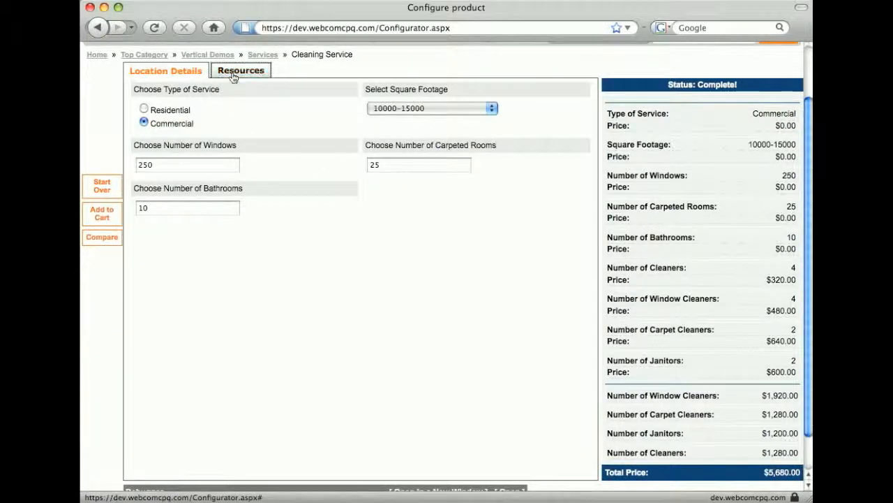
left_click(224, 110)
left_click(375, 110)
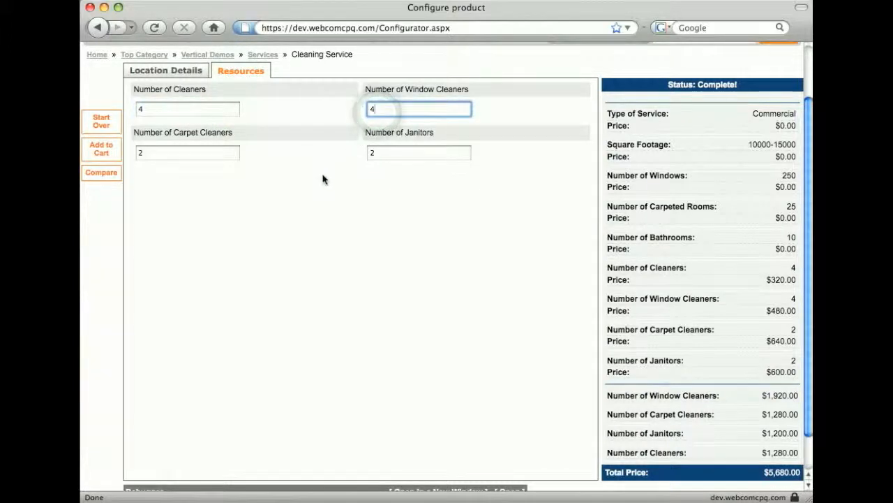
scroll(471, 299, "down", 1)
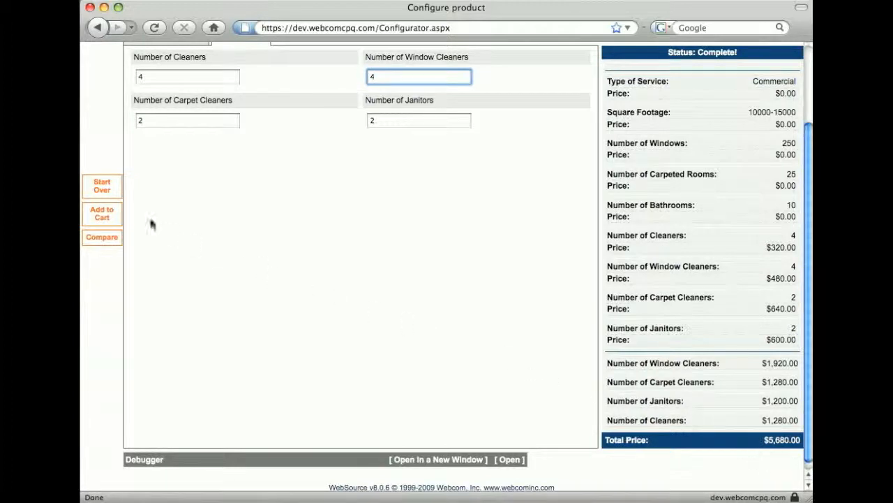
left_click(106, 213)
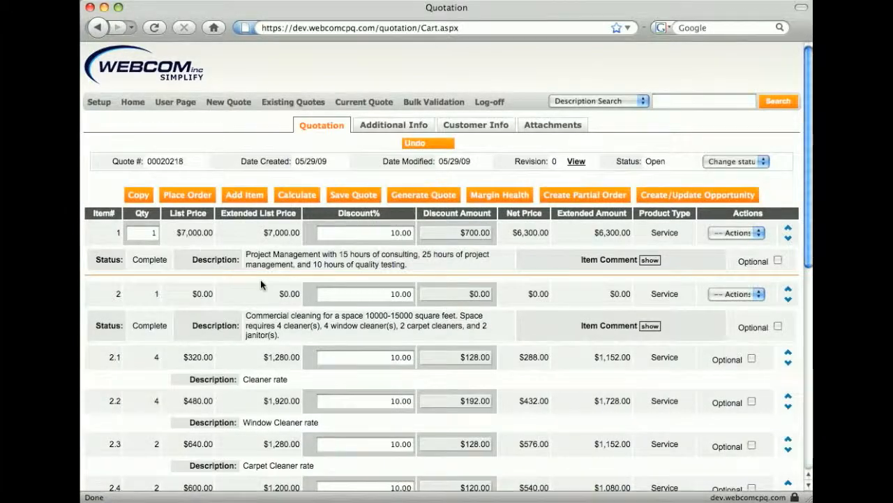
Open the discount percentage of the Janitor rate line item for editing
scroll(262, 280, "down", 2)
scroll(262, 280, "down", 3)
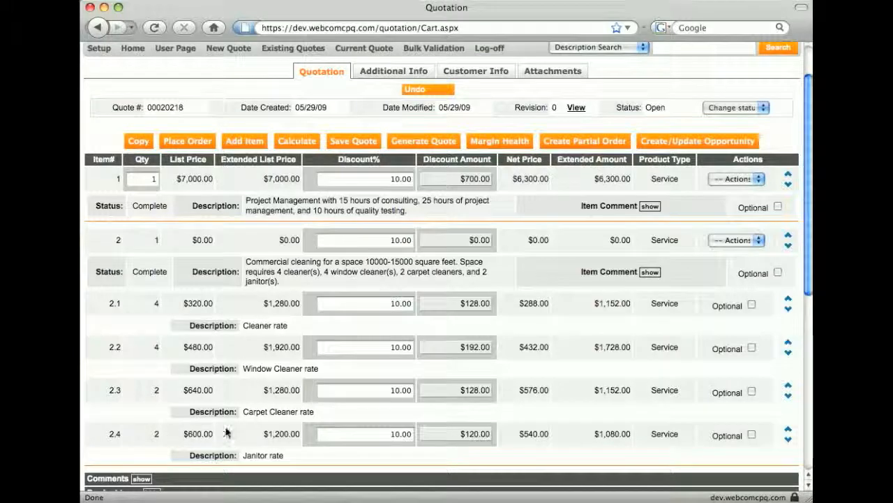
double_click(400, 434)
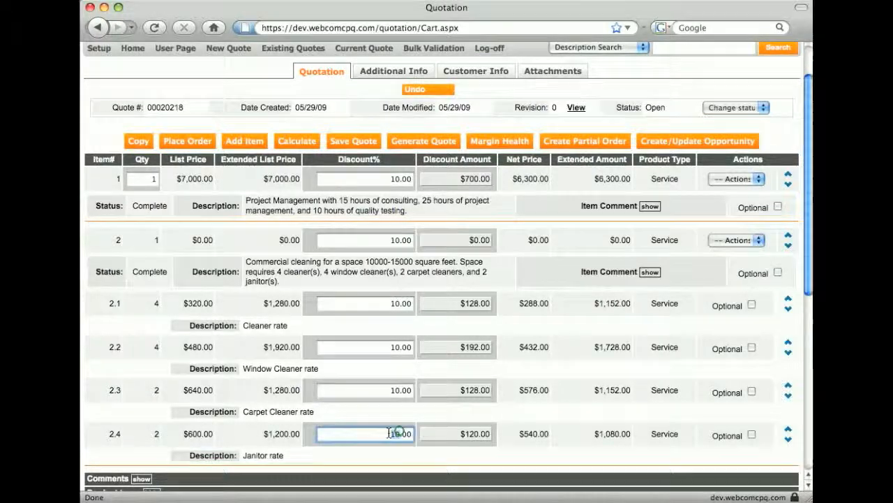